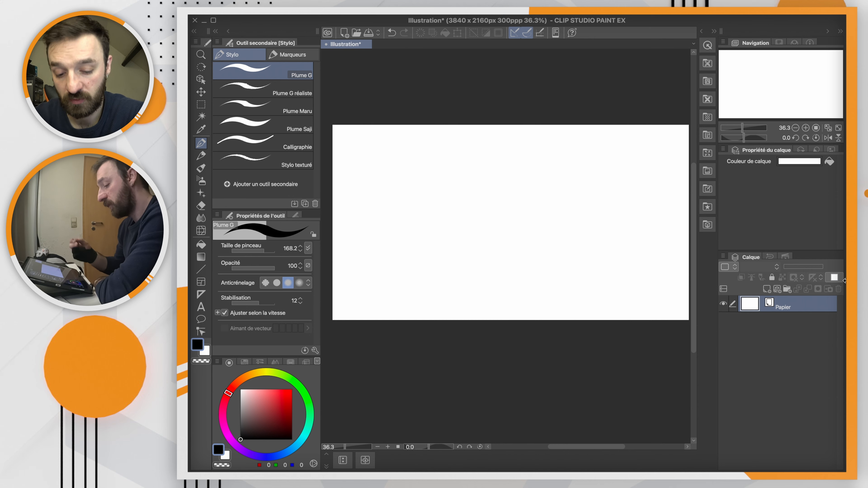
# Step: Add a vector layer and draw a row of slanted, curved parallel pen strokes across the left half of the canvas
pyautogui.click(777, 291)
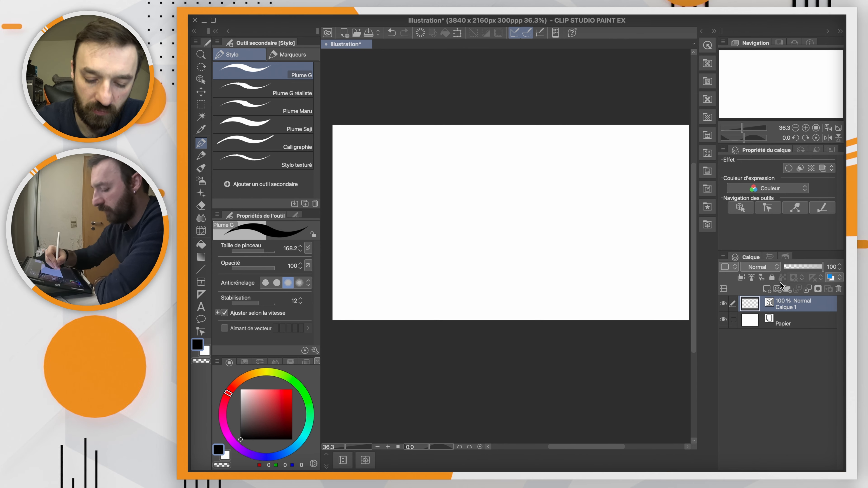
pyautogui.moveTo(391, 290)
pyautogui.mouseDown()
pyautogui.moveTo(432, 197)
pyautogui.moveTo(468, 156)
pyautogui.mouseUp()
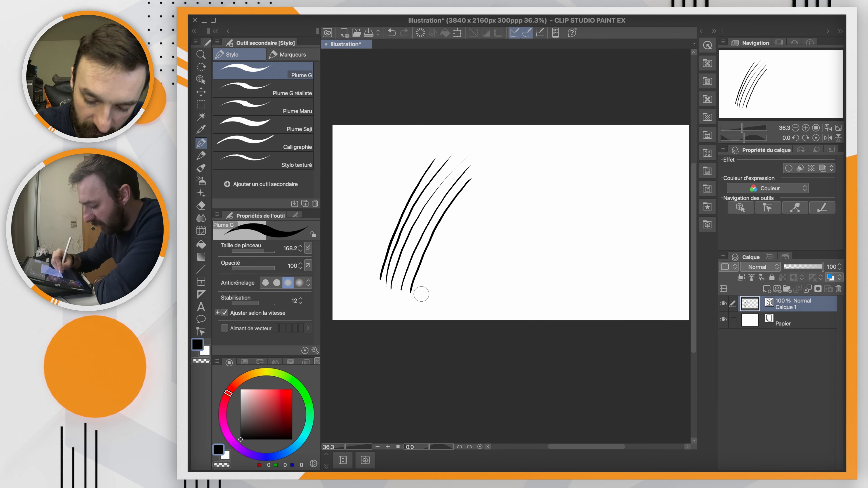
pyautogui.moveTo(421, 292); pyautogui.dragTo(473, 187)
pyautogui.moveTo(431, 299)
pyautogui.mouseDown()
pyautogui.moveTo(455, 230)
pyautogui.moveTo(477, 195)
pyautogui.mouseUp()
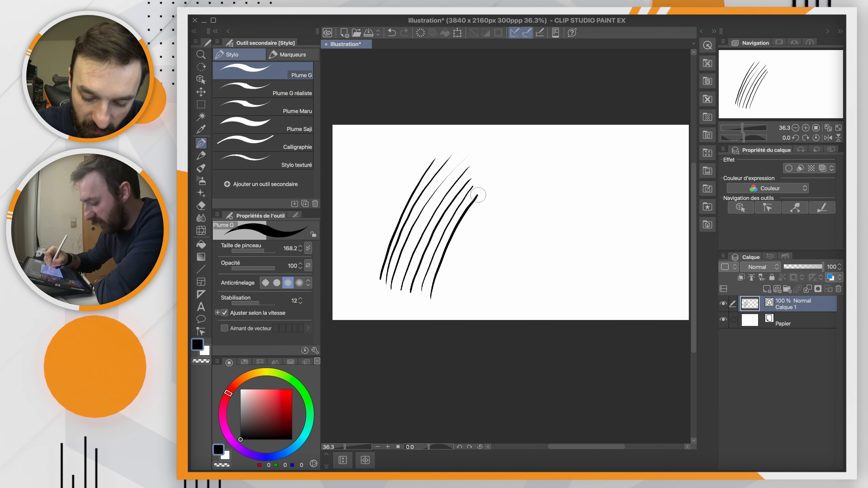
pyautogui.moveTo(375, 275); pyautogui.dragTo(411, 173)
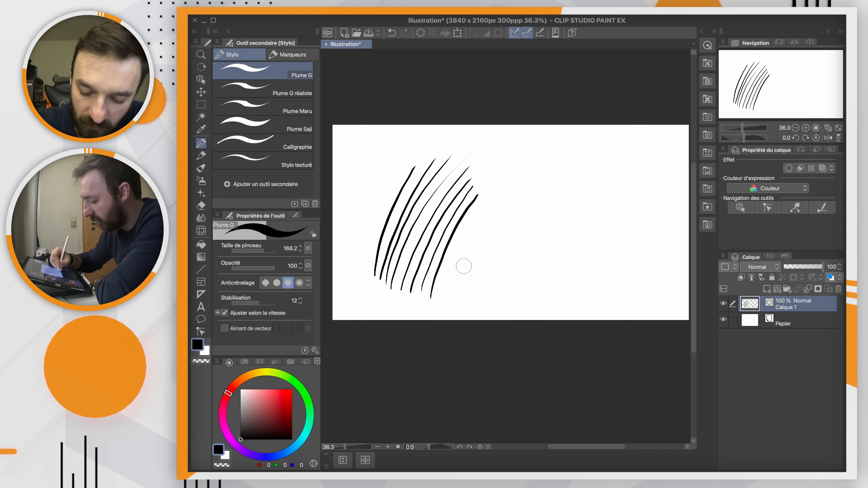
pyautogui.moveTo(444, 299)
pyautogui.mouseDown()
pyautogui.moveTo(488, 196)
pyautogui.moveTo(517, 161)
pyautogui.moveTo(554, 176)
pyautogui.mouseUp()
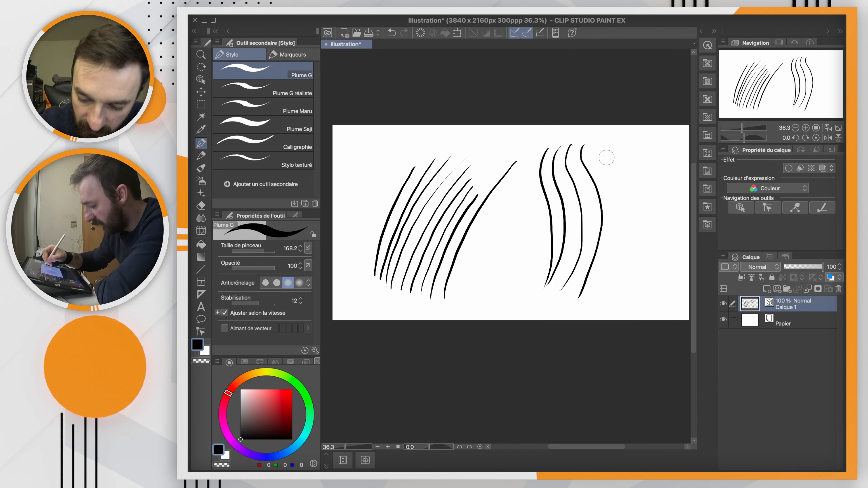
# Step: Extend the row of S-shaped vertical strokes on the right half of the canvas with parallel strokes on both sides
pyautogui.moveTo(596, 150)
pyautogui.mouseDown()
pyautogui.moveTo(618, 191)
pyautogui.moveTo(617, 256)
pyautogui.moveTo(593, 311)
pyautogui.mouseUp()
pyautogui.moveTo(612, 144)
pyautogui.mouseDown()
pyautogui.moveTo(632, 194)
pyautogui.moveTo(629, 274)
pyautogui.moveTo(608, 312)
pyautogui.mouseUp()
pyautogui.moveTo(535, 151); pyautogui.dragTo(532, 292)
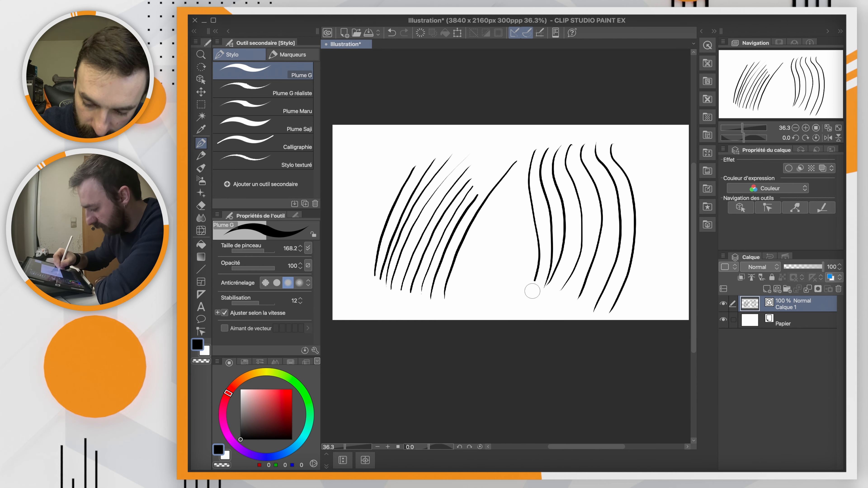
pyautogui.moveTo(628, 143)
pyautogui.mouseDown()
pyautogui.moveTo(651, 223)
pyautogui.moveTo(634, 300)
pyautogui.mouseUp()
pyautogui.moveTo(658, 142)
pyautogui.mouseDown()
pyautogui.moveTo(672, 200)
pyautogui.moveTo(654, 285)
pyautogui.mouseUp()
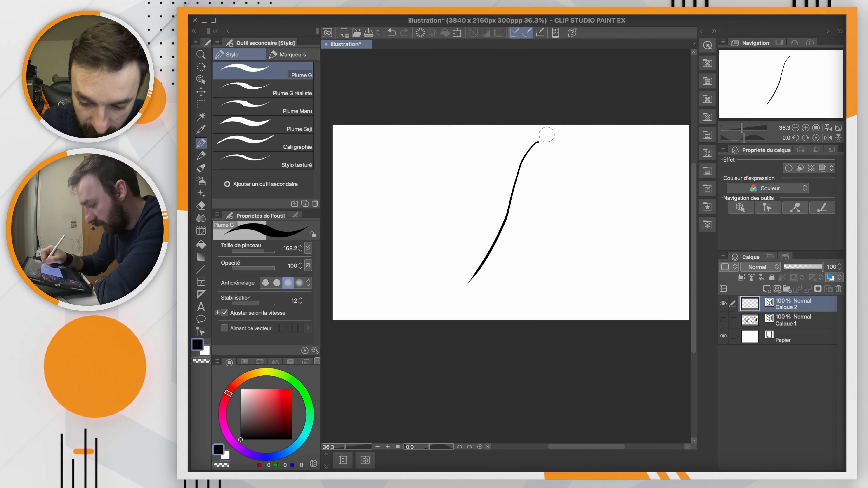
# Step: Draw lobed barbs along both sides of the curved stem on Calque 2 to form a feather
pyautogui.moveTo(546, 135); pyautogui.dragTo(546, 156)
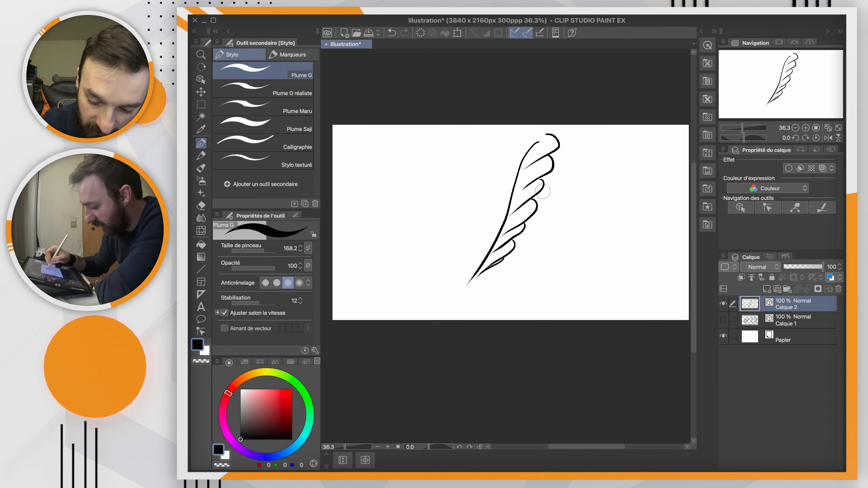
pyautogui.moveTo(545, 134)
pyautogui.mouseDown()
pyautogui.moveTo(515, 166)
pyautogui.moveTo(507, 197)
pyautogui.mouseUp()
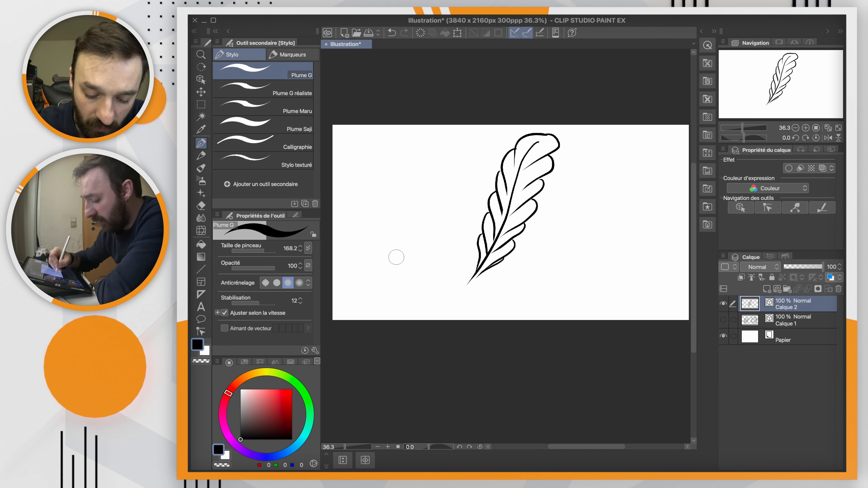
# Step: Draw a second feather left of the first, with a curved stem and lobed barbs, redoing the first stem stroke
pyautogui.moveTo(378, 286)
pyautogui.mouseDown()
pyautogui.moveTo(403, 216)
pyautogui.moveTo(442, 154)
pyautogui.mouseUp()
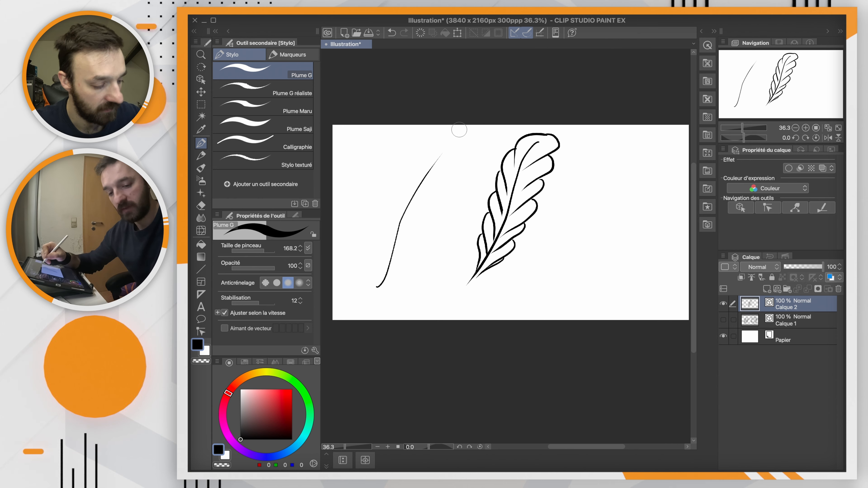
pyautogui.hotkey('ctrl', 'z')
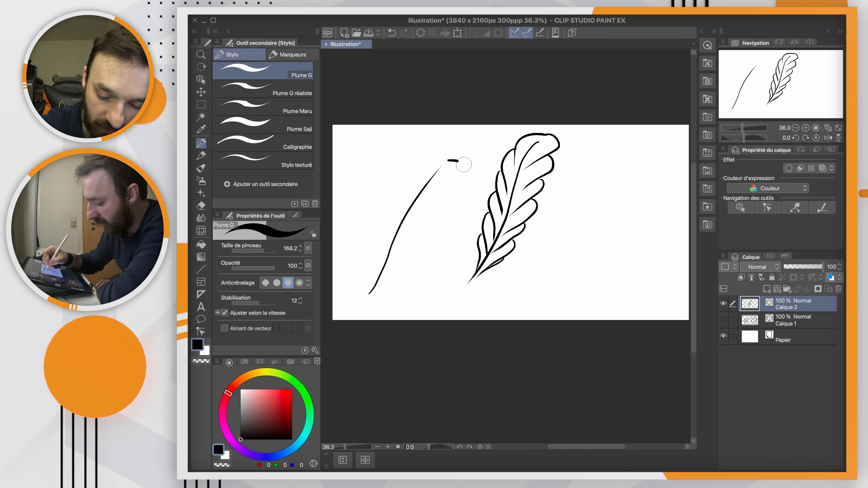
pyautogui.moveTo(431, 208)
pyautogui.mouseDown()
pyautogui.moveTo(414, 215)
pyautogui.moveTo(434, 223)
pyautogui.moveTo(400, 244)
pyautogui.moveTo(426, 230)
pyautogui.moveTo(377, 283)
pyautogui.mouseUp()
pyautogui.moveTo(450, 160)
pyautogui.mouseDown()
pyautogui.moveTo(415, 189)
pyautogui.moveTo(422, 184)
pyautogui.moveTo(411, 180)
pyautogui.moveTo(404, 215)
pyautogui.moveTo(397, 202)
pyautogui.moveTo(395, 236)
pyautogui.mouseUp()
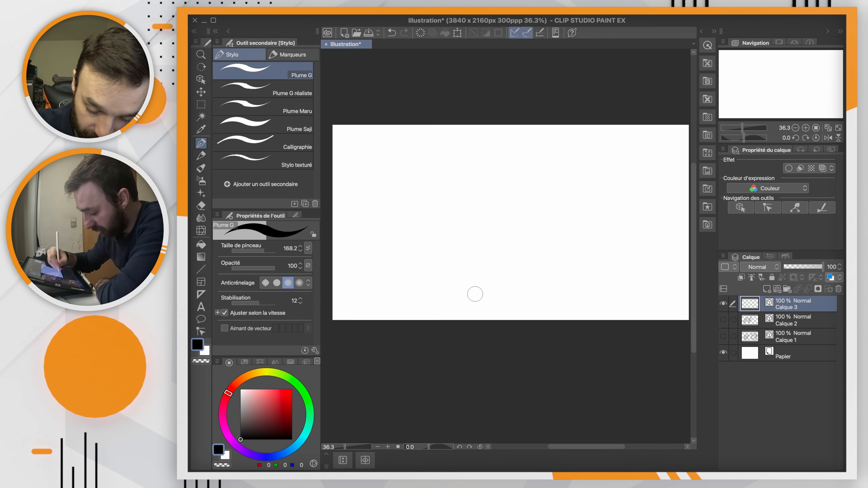
# Step: Draw a pointed leaf on Calque 3 near the canvas centre, with an outline, a central midrib and branching veins
pyautogui.moveTo(460, 281); pyautogui.dragTo(474, 186)
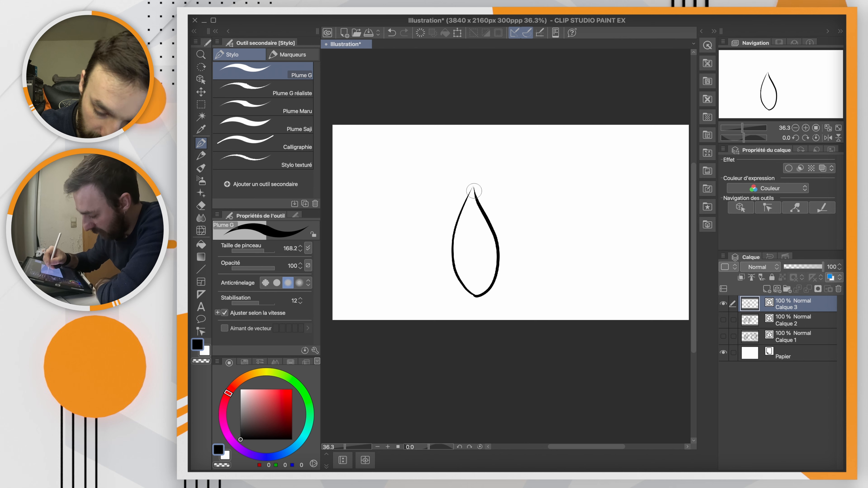
pyautogui.moveTo(476, 295); pyautogui.dragTo(469, 219)
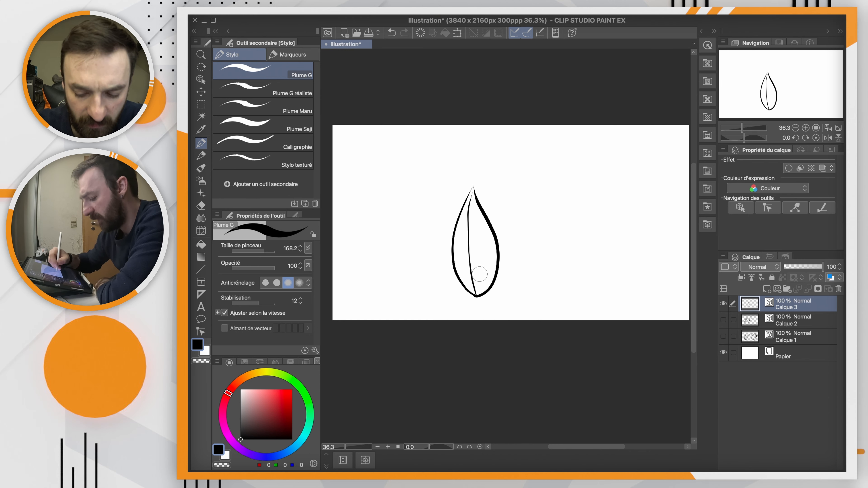
pyautogui.moveTo(476, 295); pyautogui.dragTo(495, 257)
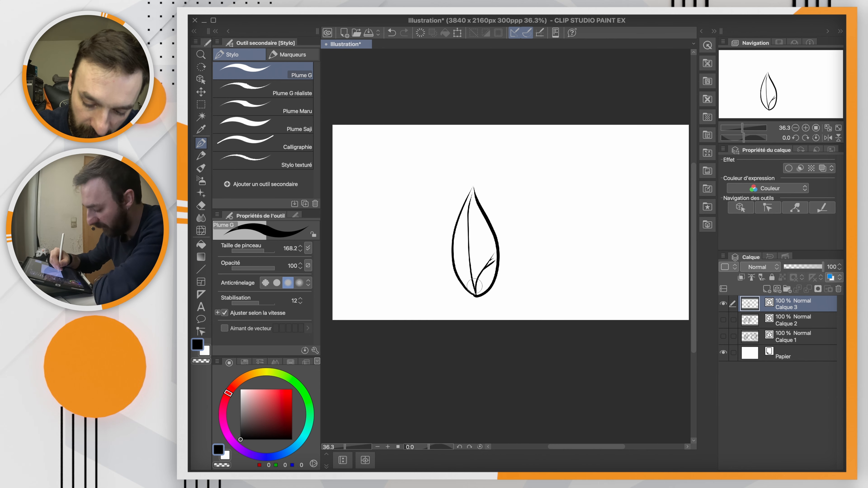
pyautogui.moveTo(479, 275)
pyautogui.mouseDown()
pyautogui.moveTo(496, 235)
pyautogui.moveTo(476, 257)
pyautogui.moveTo(486, 234)
pyautogui.mouseUp()
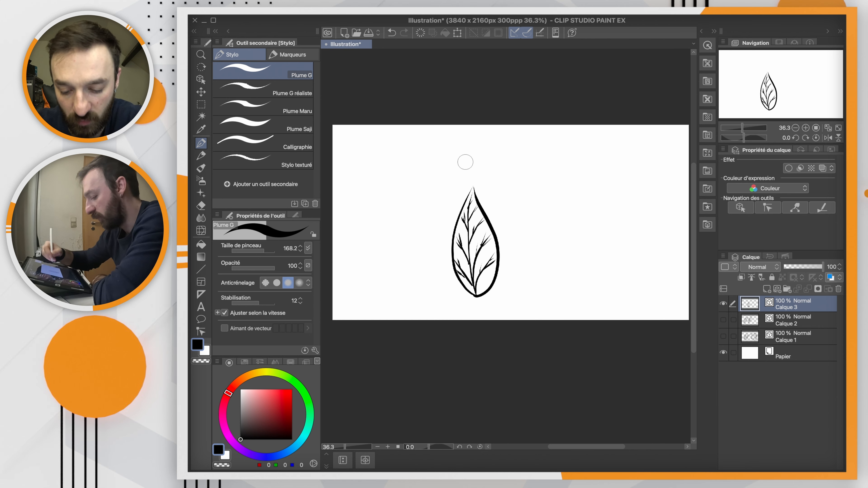
# Step: Draw a second, tilted leaf right of the first, with a midrib, branching veins and a short stem at its base
pyautogui.moveTo(581, 283); pyautogui.dragTo(576, 290)
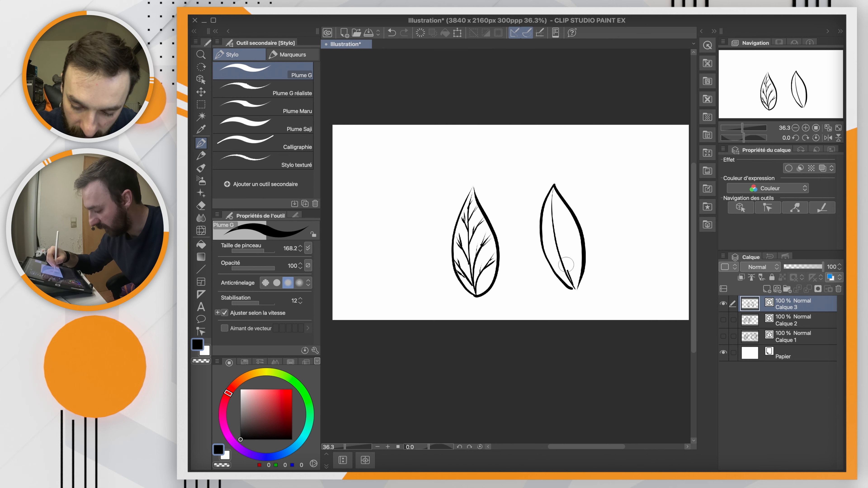
pyautogui.moveTo(573, 286); pyautogui.dragTo(581, 232)
pyautogui.hotkey('ctrl', 'z')
pyautogui.moveTo(573, 286)
pyautogui.mouseDown()
pyautogui.moveTo(575, 233)
pyautogui.moveTo(561, 203)
pyautogui.mouseUp()
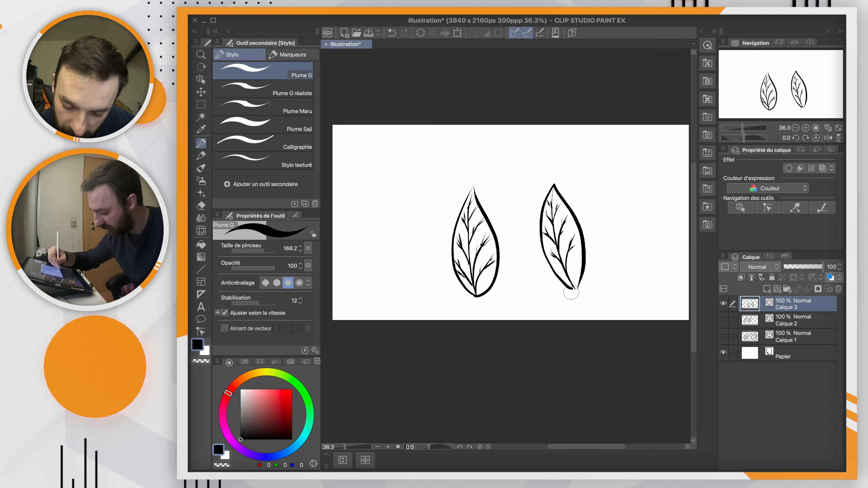
pyautogui.moveTo(577, 287); pyautogui.dragTo(584, 310)
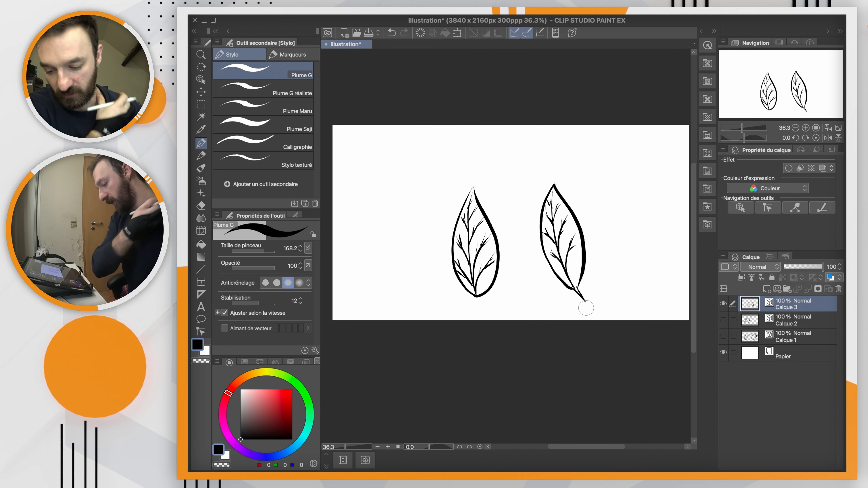
# Step: Hide the leaf layer Calque 3, and show the feather layer Calque 2 briefly before hiding it again
pyautogui.click(723, 304)
pyautogui.click(723, 320)
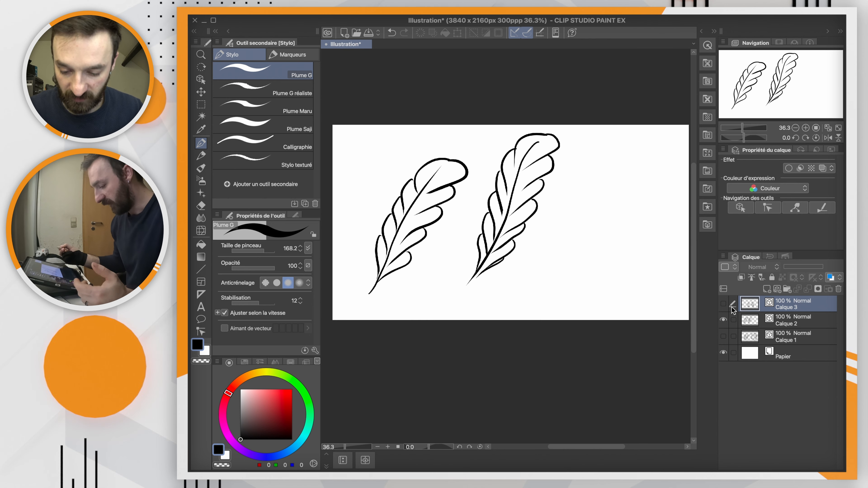
pyautogui.click(724, 320)
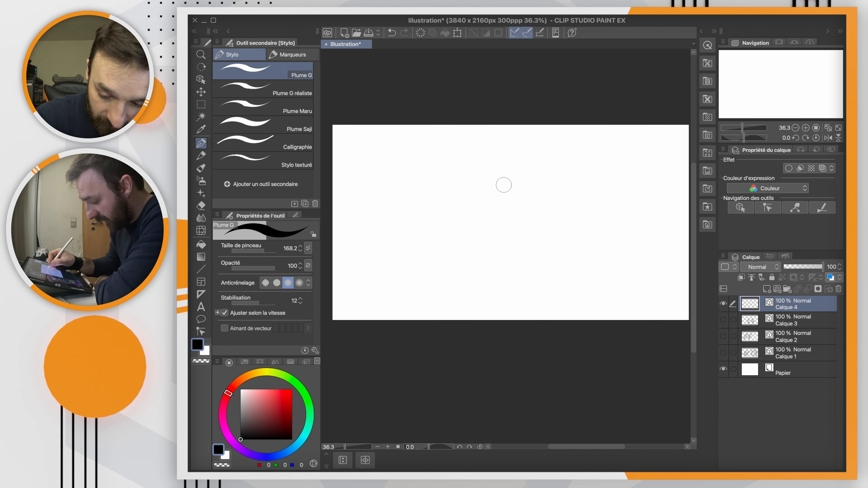
# Step: Draw a rounded character body with two short legs on Calque 4 and add a visor shape inside its upper part
pyautogui.moveTo(449, 242)
pyautogui.mouseDown()
pyautogui.moveTo(485, 254)
pyautogui.moveTo(494, 249)
pyautogui.moveTo(502, 260)
pyautogui.moveTo(531, 250)
pyautogui.moveTo(513, 187)
pyautogui.moveTo(492, 182)
pyautogui.mouseUp()
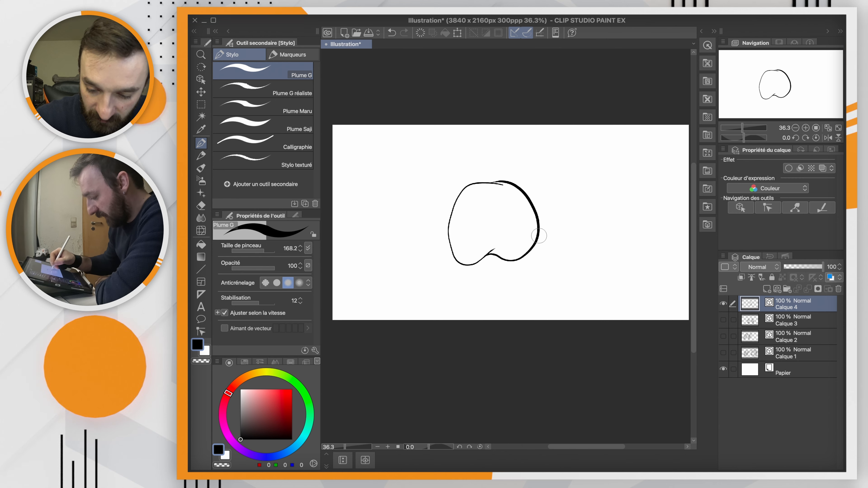
pyautogui.moveTo(477, 194); pyautogui.dragTo(474, 217)
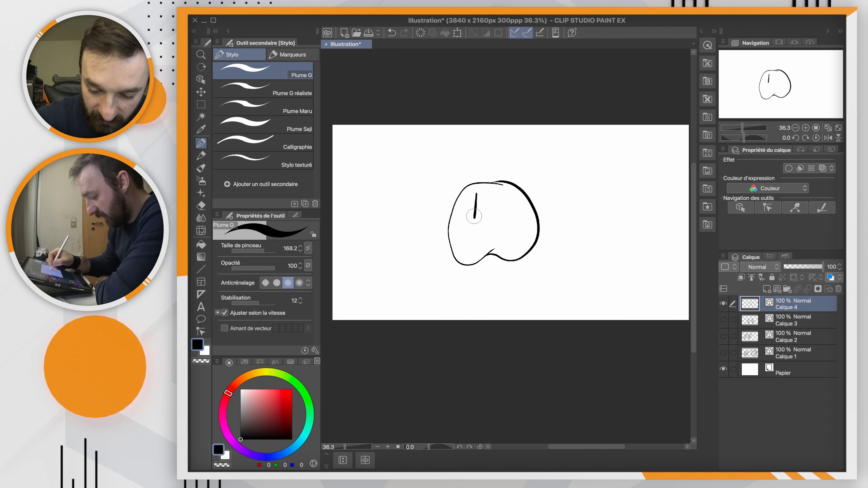
pyautogui.moveTo(516, 196)
pyautogui.mouseDown()
pyautogui.moveTo(500, 223)
pyautogui.moveTo(477, 219)
pyautogui.mouseUp()
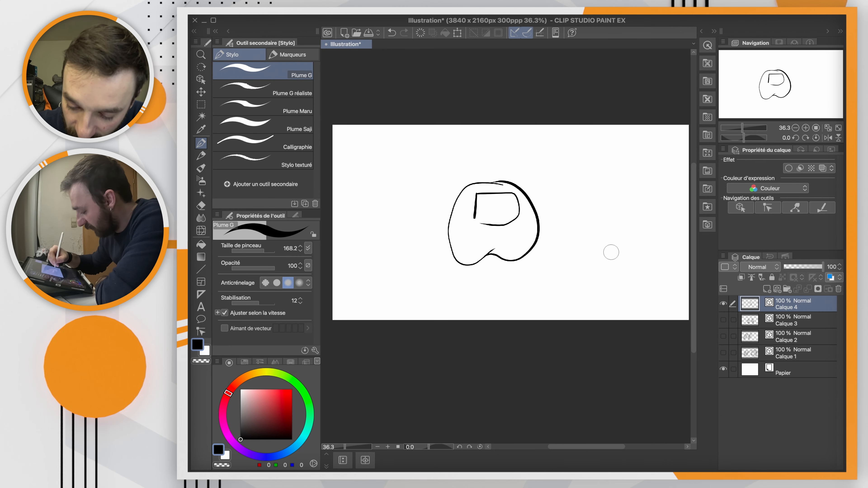
# Step: Draw a taller two-legged character with an arched visor right of the first, and another two-legged body outline left of it
pyautogui.moveTo(633, 247)
pyautogui.mouseDown()
pyautogui.moveTo(637, 276)
pyautogui.moveTo(650, 270)
pyautogui.moveTo(659, 225)
pyautogui.moveTo(653, 182)
pyautogui.moveTo(623, 168)
pyautogui.moveTo(600, 184)
pyautogui.moveTo(583, 236)
pyautogui.moveTo(609, 264)
pyautogui.mouseUp()
pyautogui.moveTo(608, 211)
pyautogui.mouseDown()
pyautogui.moveTo(626, 210)
pyautogui.moveTo(619, 186)
pyautogui.mouseUp()
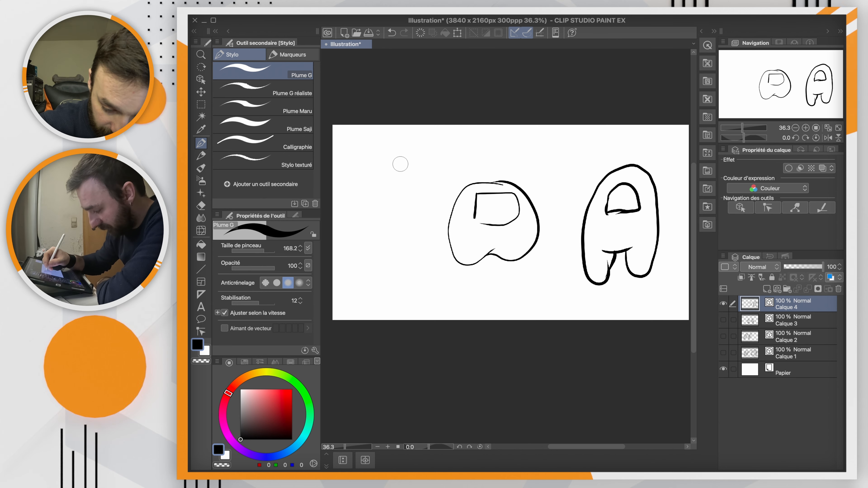
pyautogui.moveTo(392, 156)
pyautogui.mouseDown()
pyautogui.moveTo(371, 172)
pyautogui.moveTo(356, 250)
pyautogui.moveTo(376, 264)
pyautogui.moveTo(397, 238)
pyautogui.moveTo(392, 244)
pyautogui.moveTo(425, 251)
pyautogui.mouseUp()
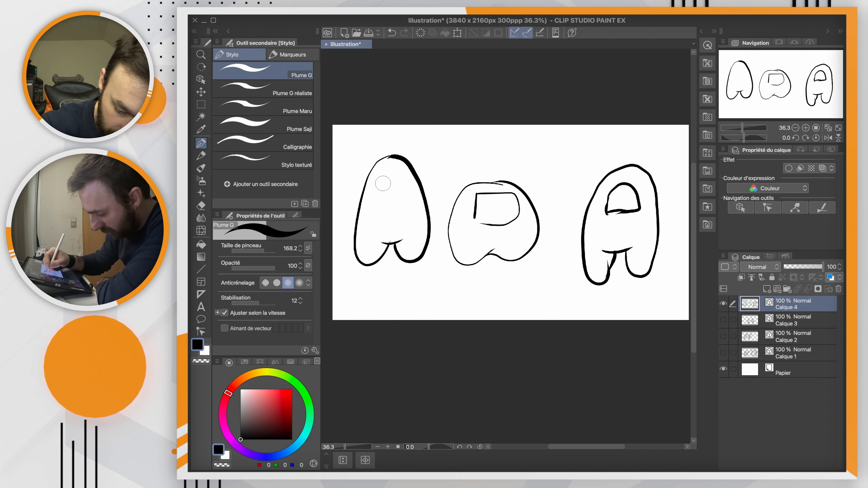